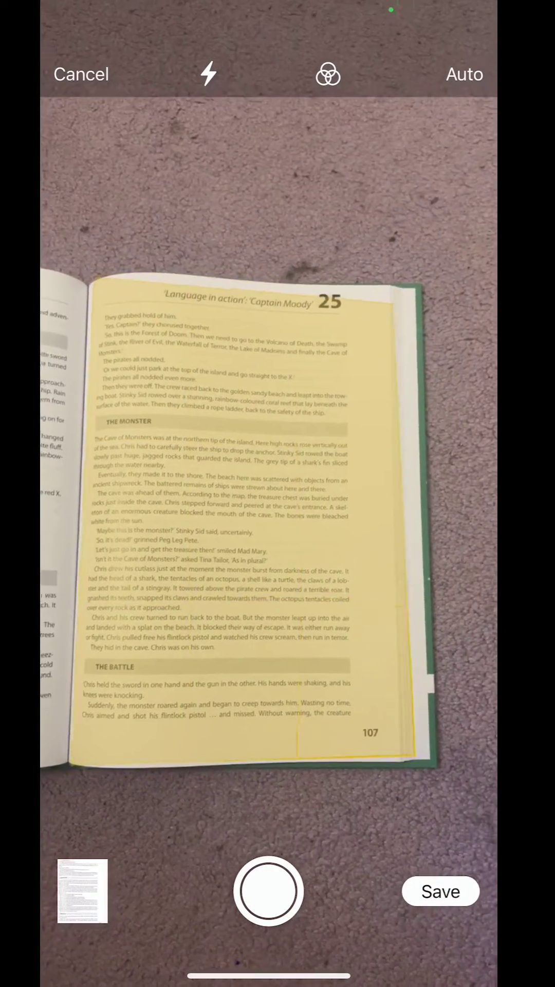
Switch the scanner from Auto to Manual capture for the second book-page scan.
click(466, 74)
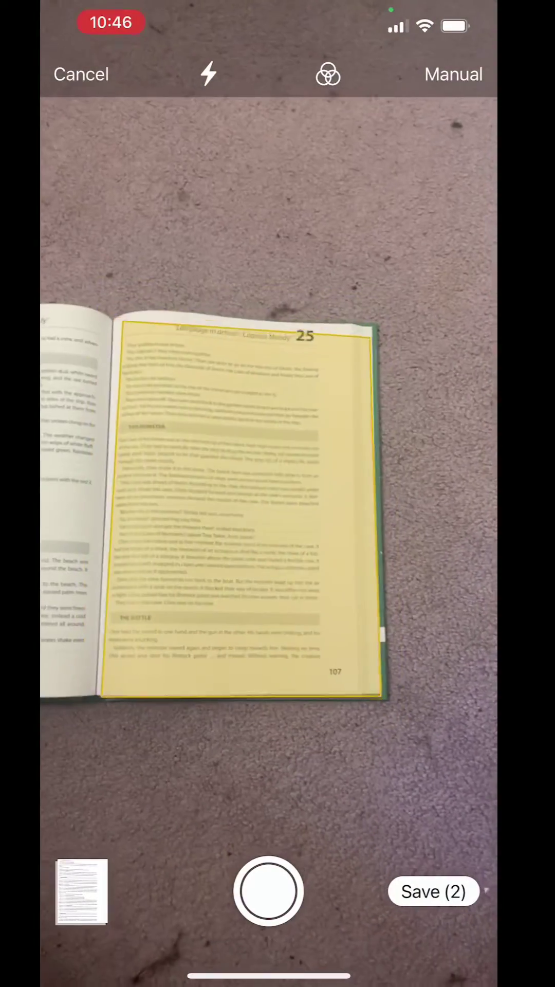
Save the two scans into the note and open the scanned document full-screen.
click(433, 891)
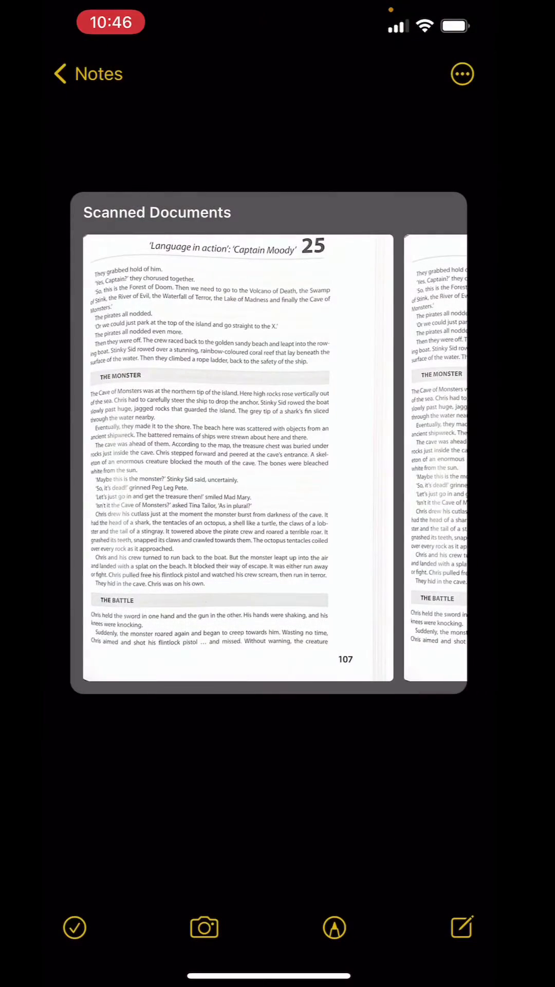
scroll(269, 458, right, 5)
scroll(269, 458, left, 5)
scroll(269, 458, right, 5)
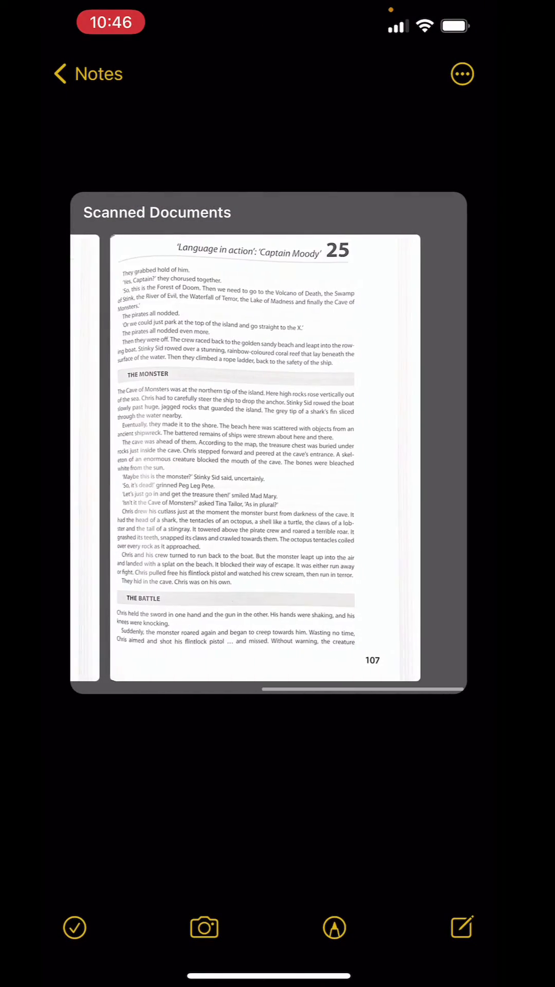
click(269, 458)
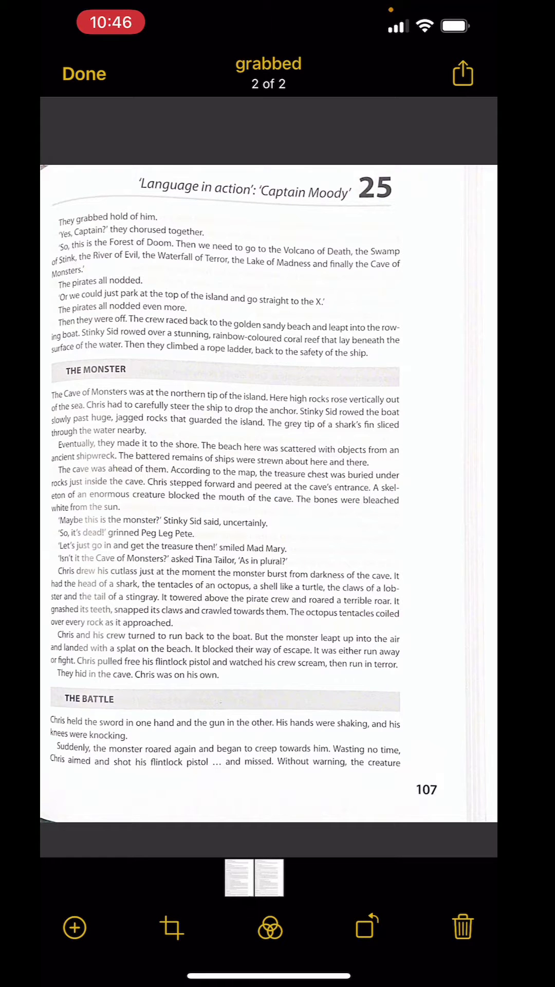
Share the 'grabbed' PDF and show the full list of apps to send it to.
click(464, 74)
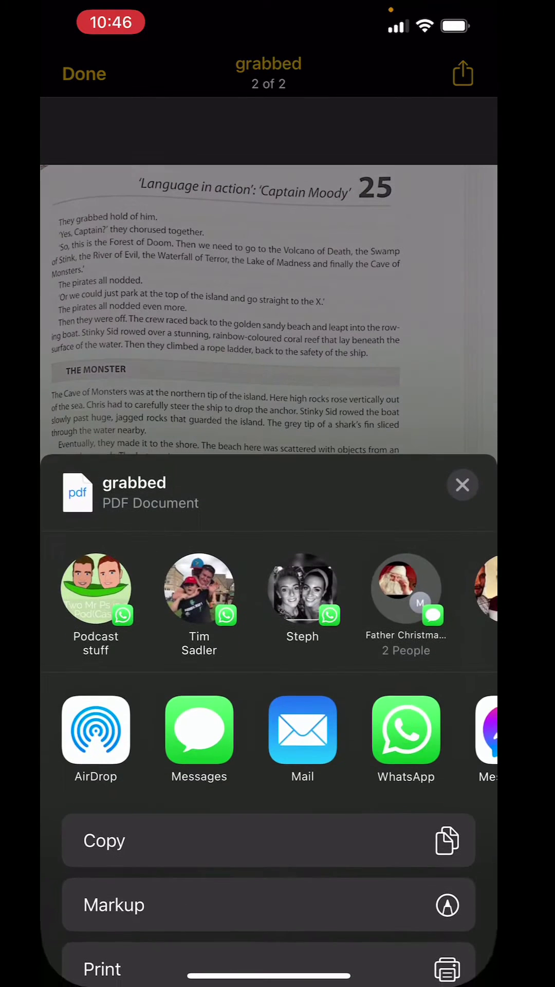
scroll(268, 729, right, 5)
click(441, 728)
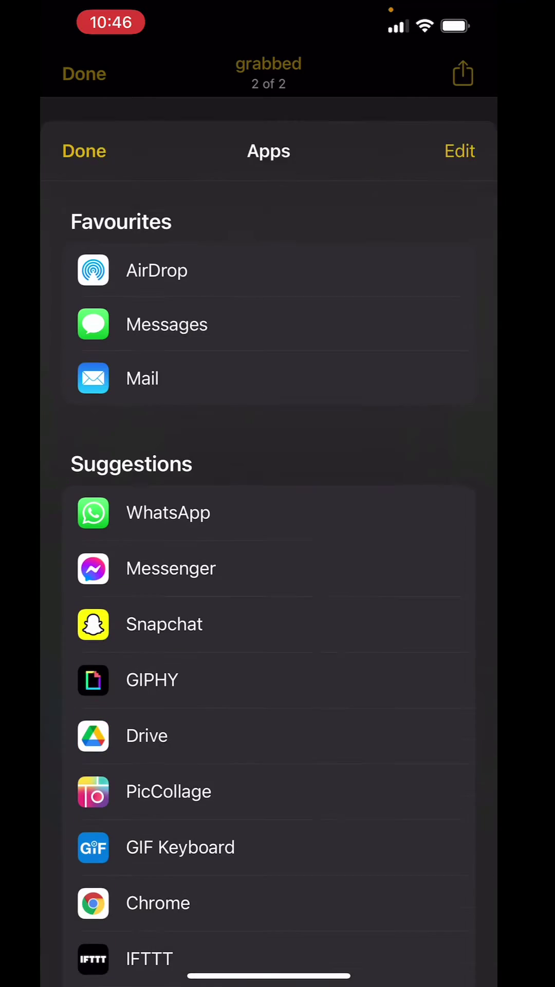
scroll(268, 539, down, 4)
scroll(268, 540, down, 4)
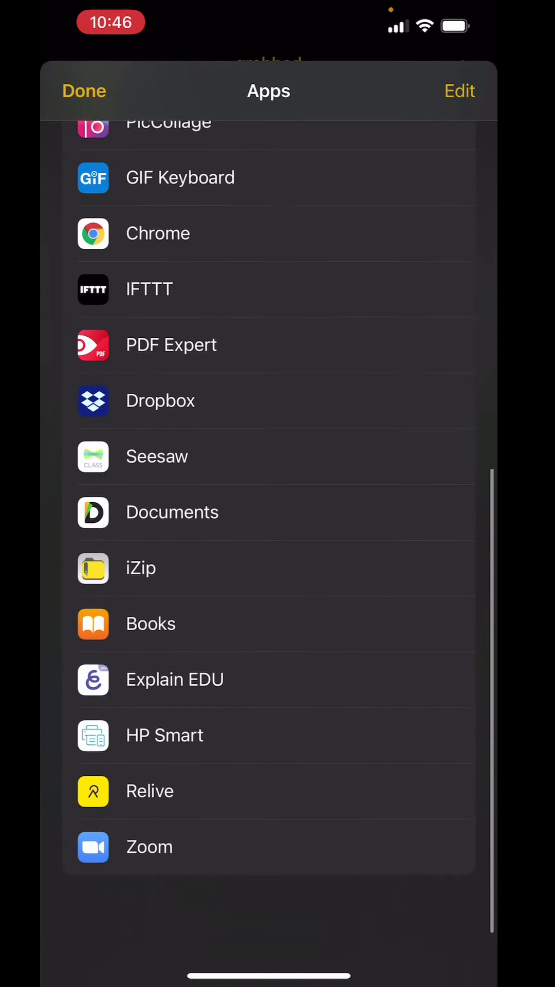
scroll(269, 540, up, 5)
scroll(268, 540, down, 8)
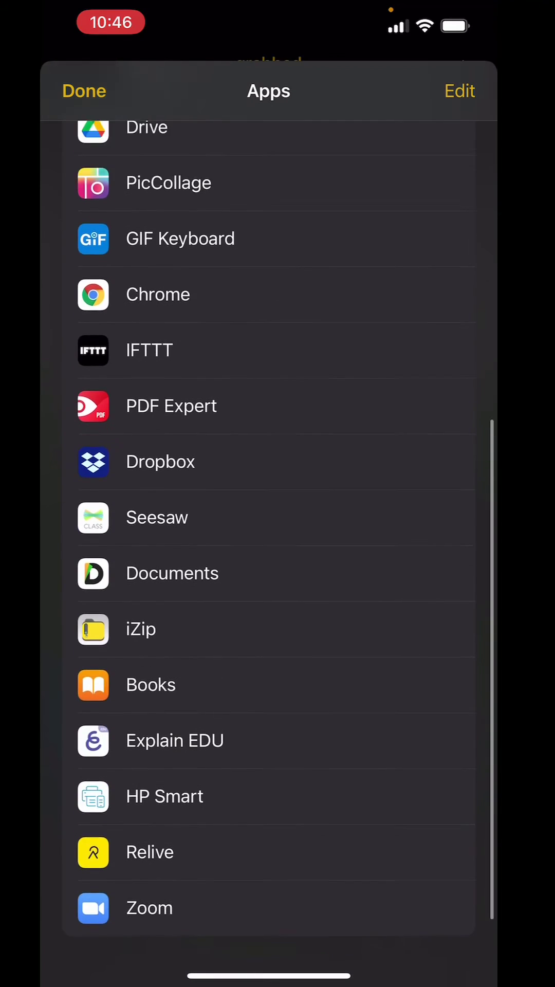
scroll(269, 540, up, 5)
scroll(268, 539, down, 3)
scroll(268, 539, down, 3)
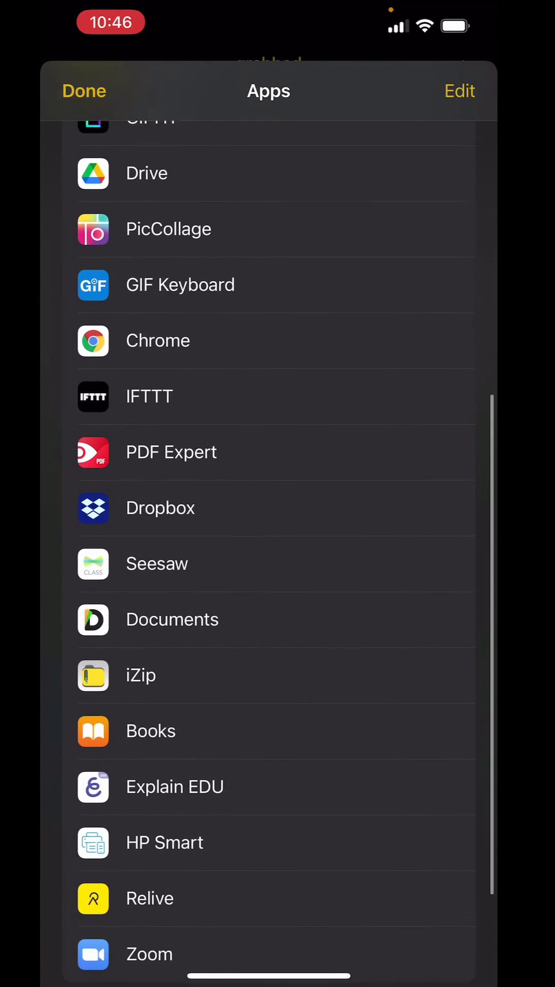